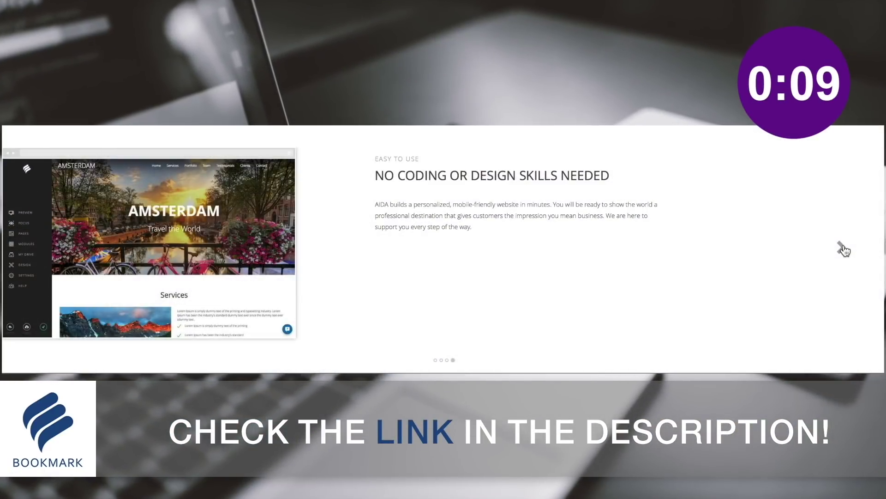
- Step the Bookmark carousel past Get More Customers and Grow Your Revenue to Save Time and Money
click(841, 247)
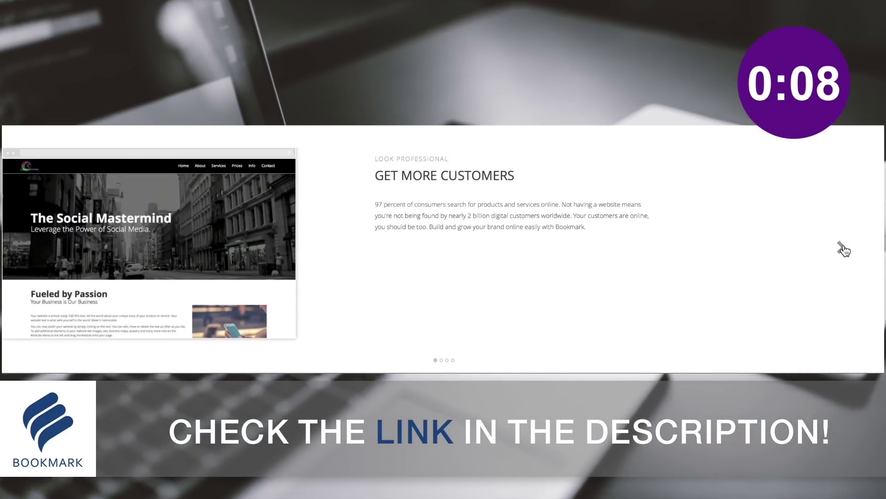
click(841, 248)
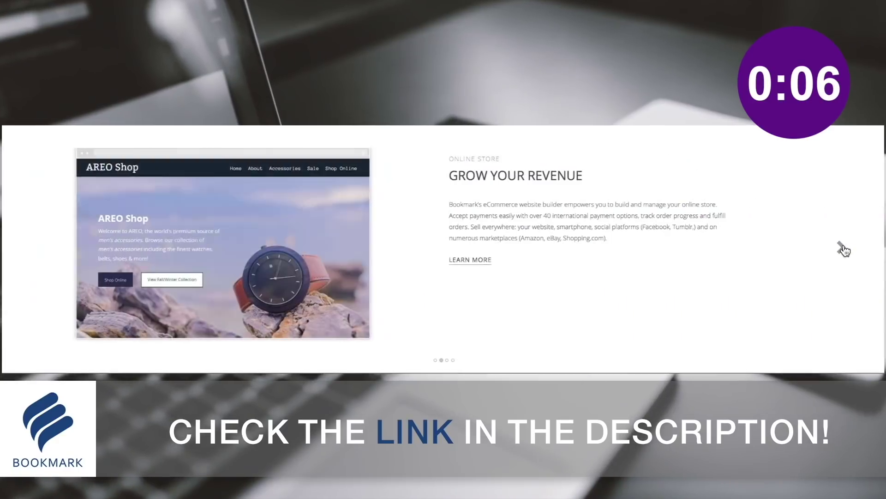
click(841, 248)
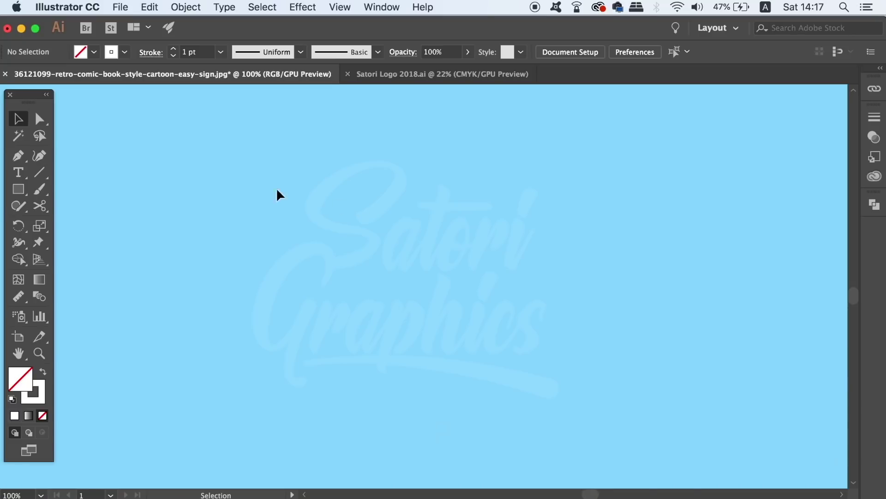
- Draw a level pen line from the left side of the canvas to the right
key(p)
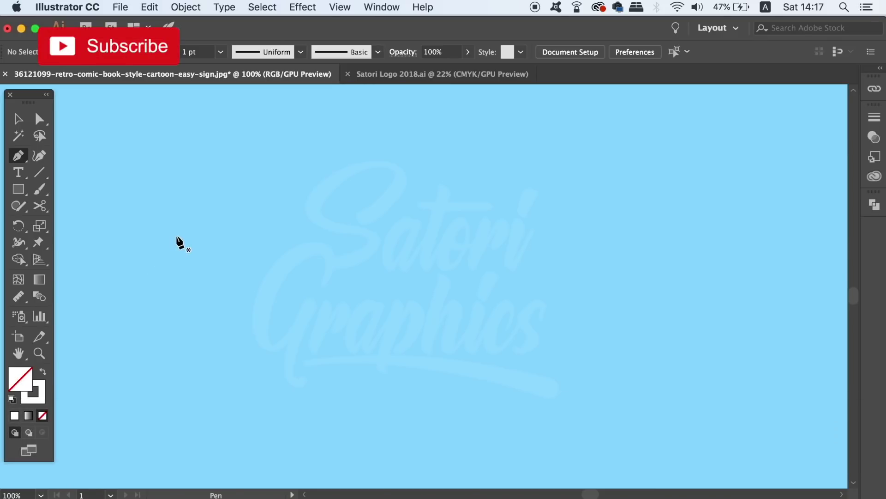
click(181, 239)
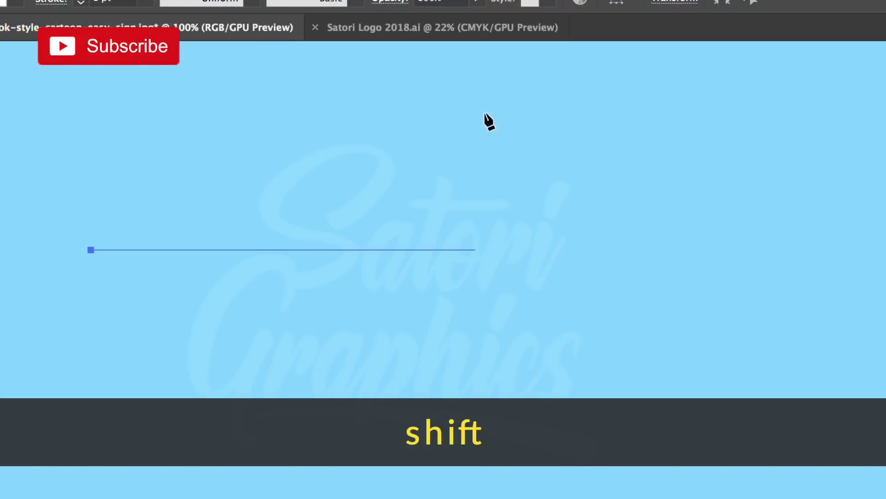
click(743, 249)
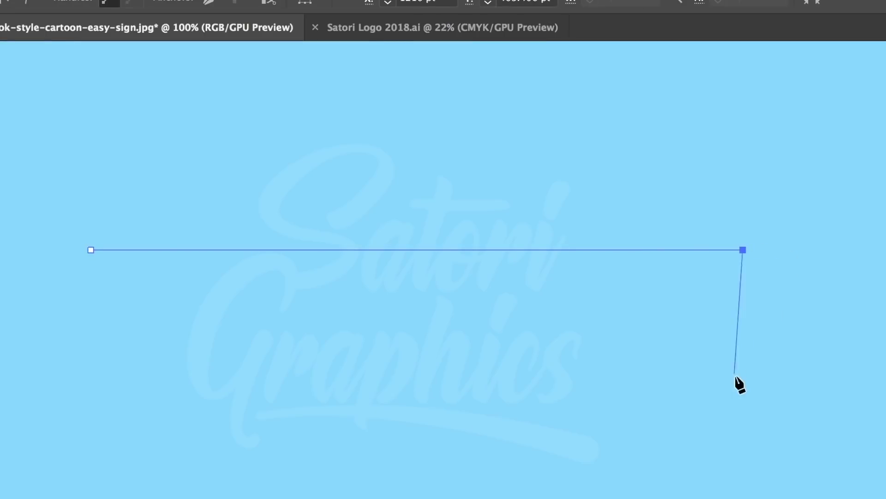
- Finish the line and nudge it slightly down and to the right
key(v)
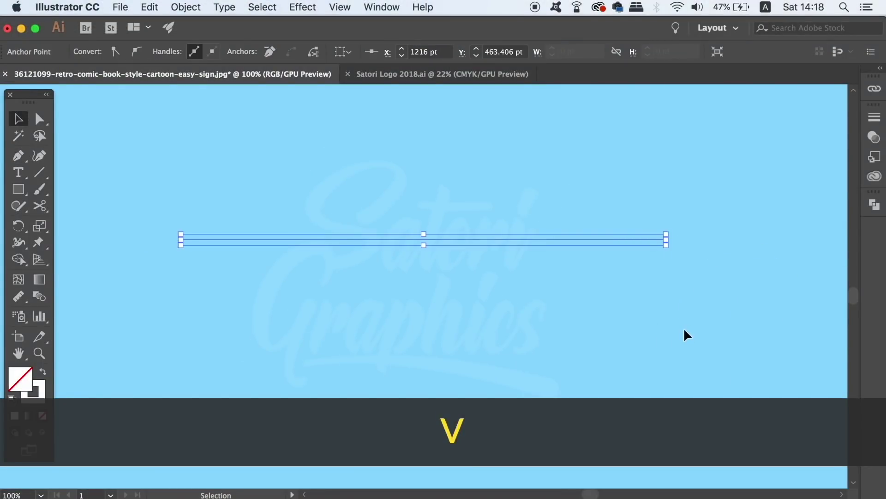
click(687, 302)
drag(597, 240, 609, 263)
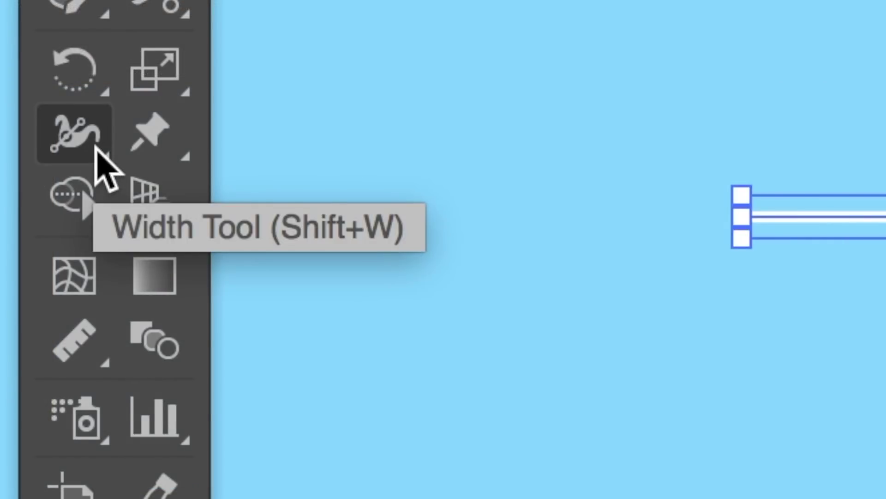
- With the Width Tool, widen the left end downward and flatten the top bulge into a tapering wedge
click(96, 148)
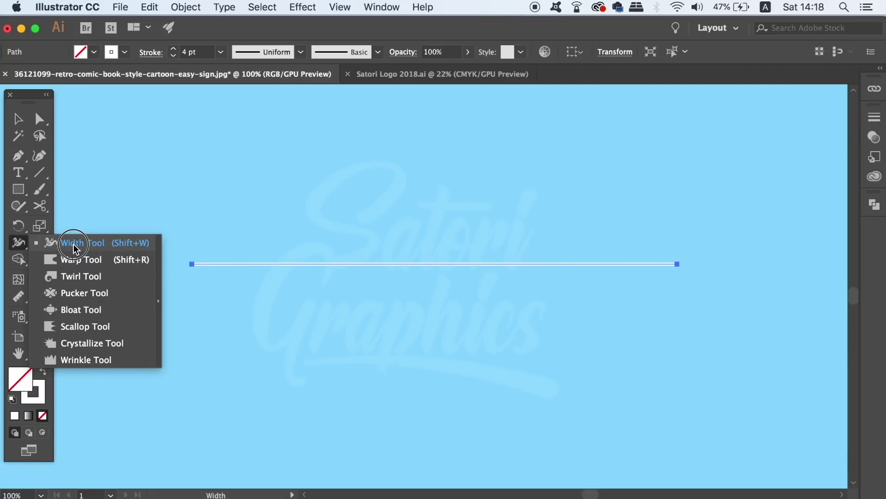
click(74, 246)
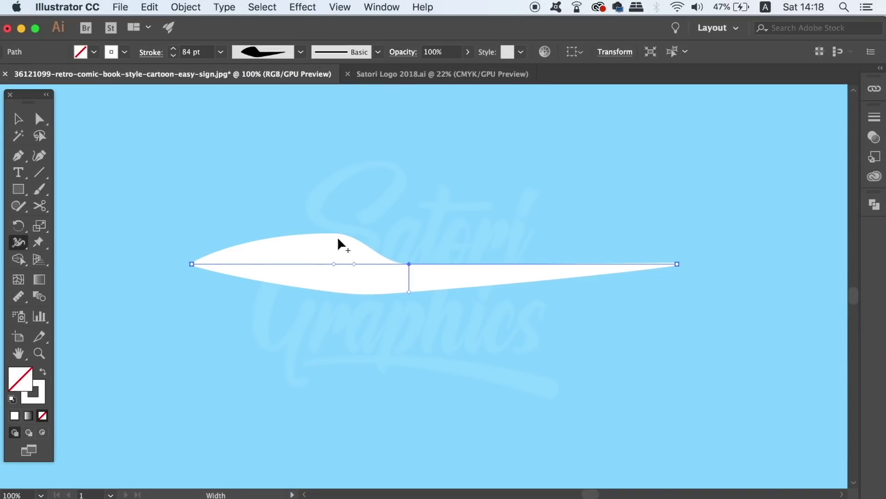
drag(191, 263, 192, 367)
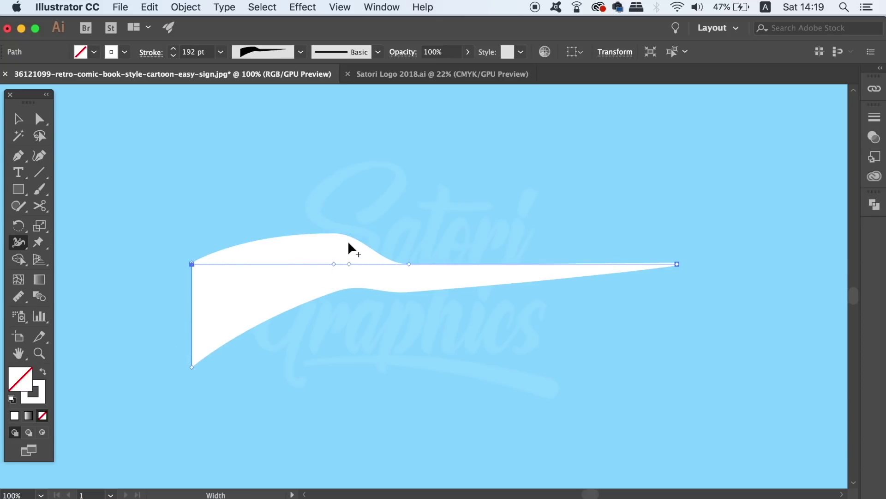
drag(335, 232, 332, 276)
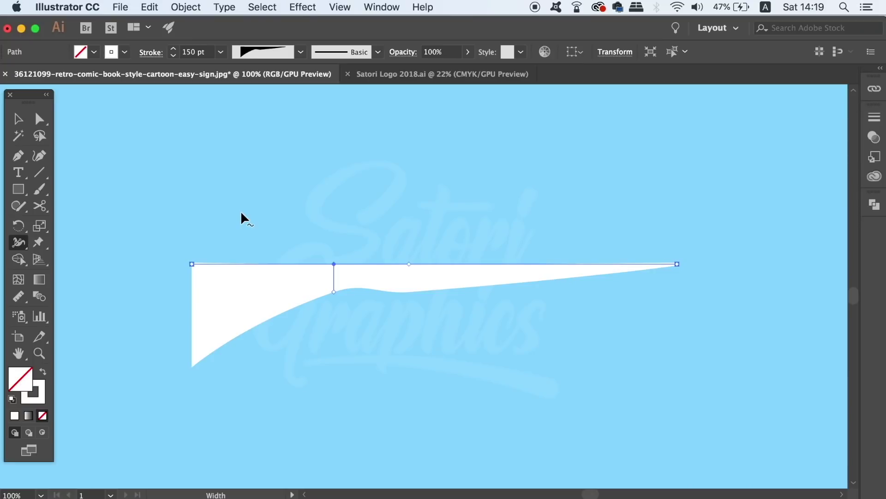
- Delete the tapered line and start a new three-anchor pen path that keeps the same width profile
key(v)
key(Delete)
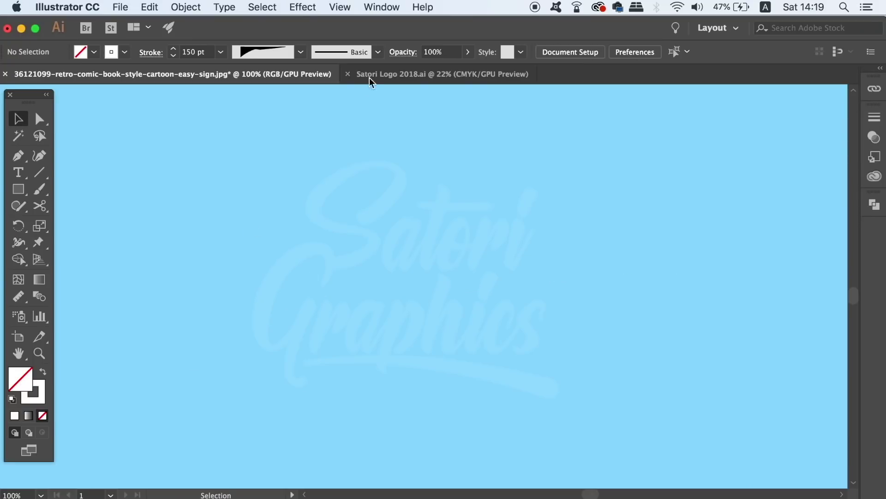
click(18, 156)
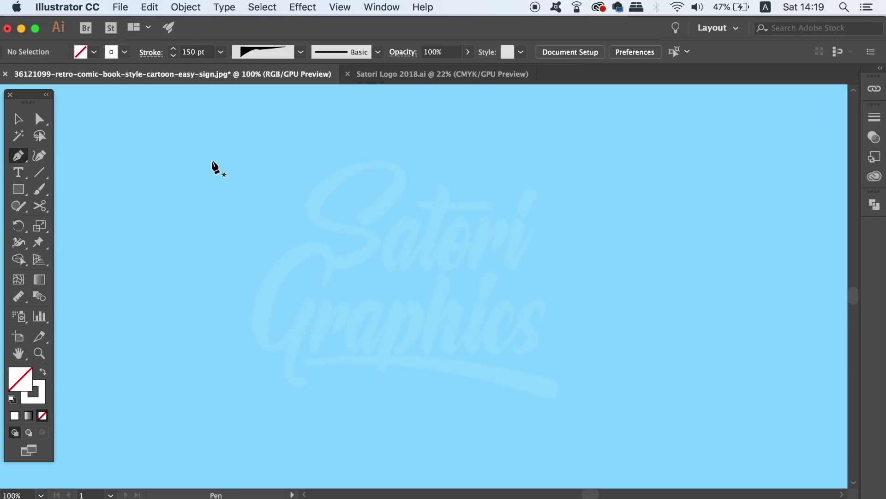
click(212, 160)
drag(630, 160, 631, 176)
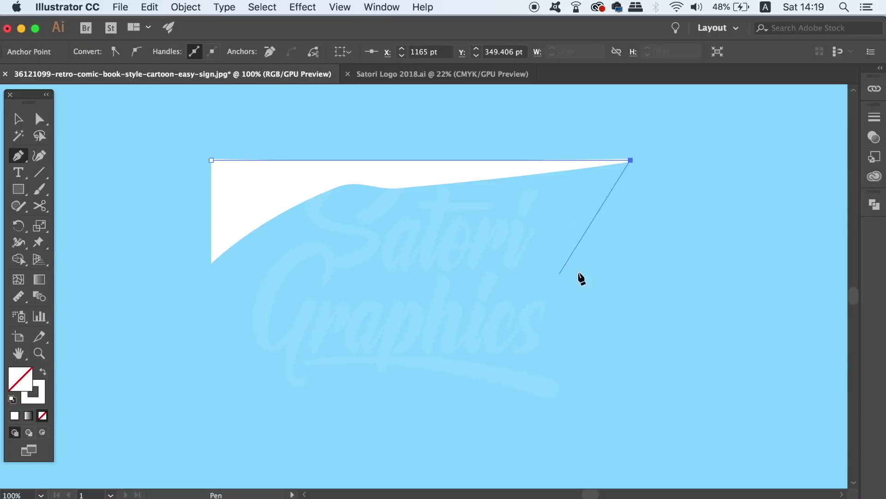
drag(603, 283, 375, 363)
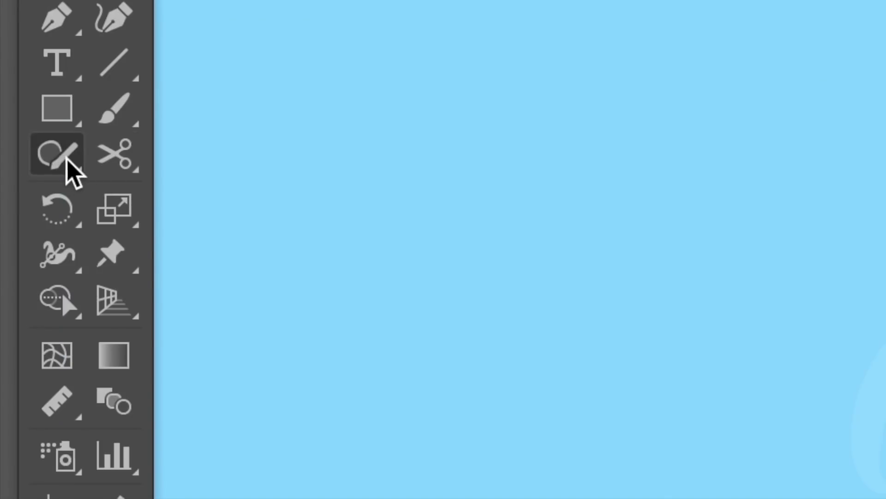
- Pen a 16 pt white open path across the top, hooking down right and back to the lower left
drag(67, 159, 278, 235)
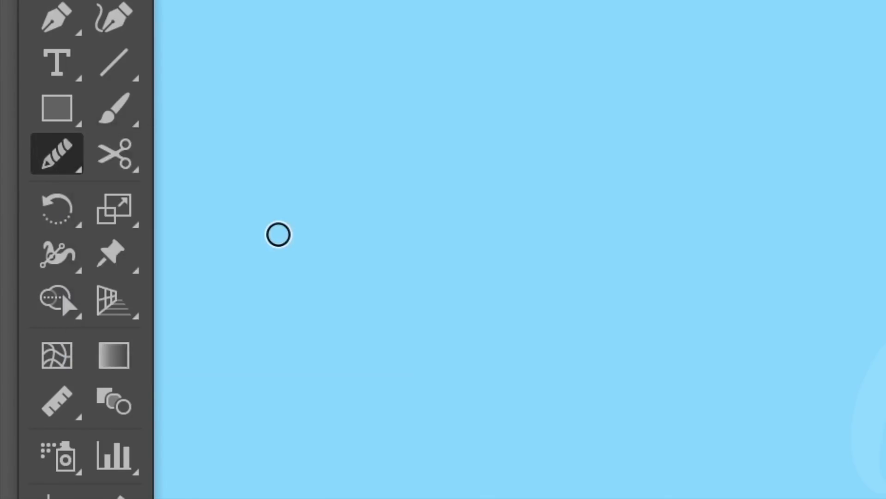
key(p)
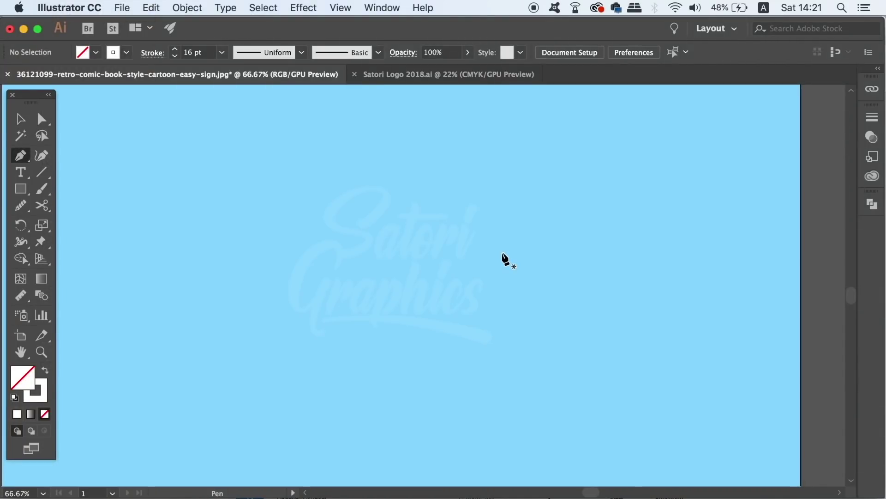
click(174, 137)
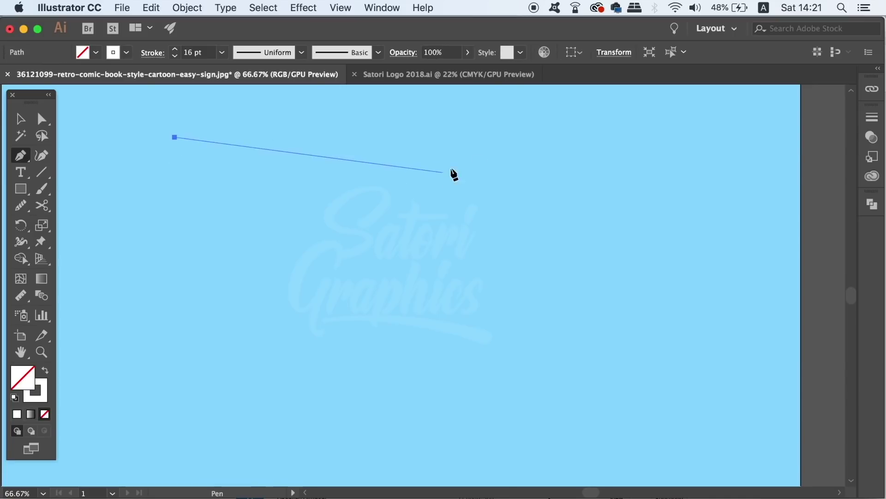
click(563, 138)
drag(564, 138, 620, 252)
click(563, 138)
click(647, 203)
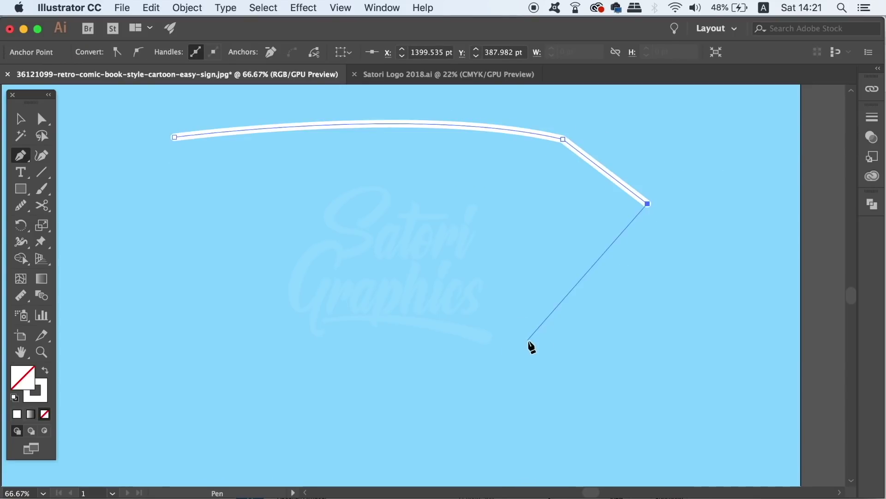
drag(528, 340, 707, 329)
click(527, 340)
click(198, 393)
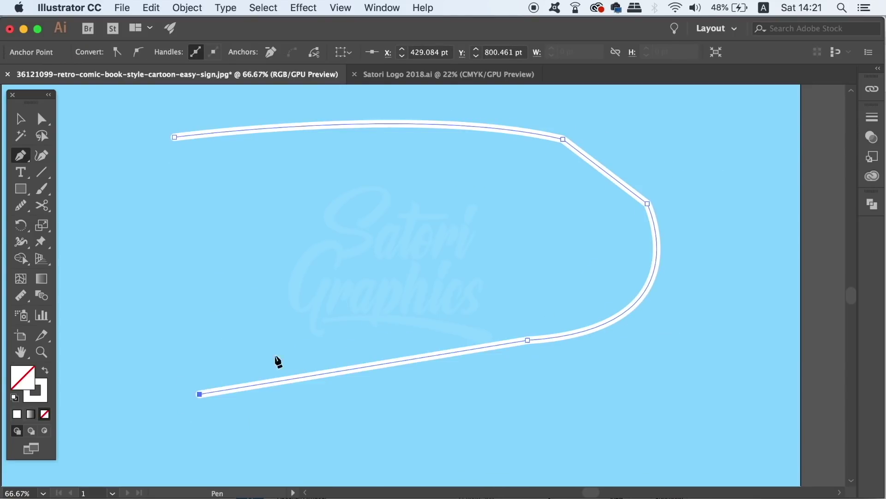
key(v)
click(398, 342)
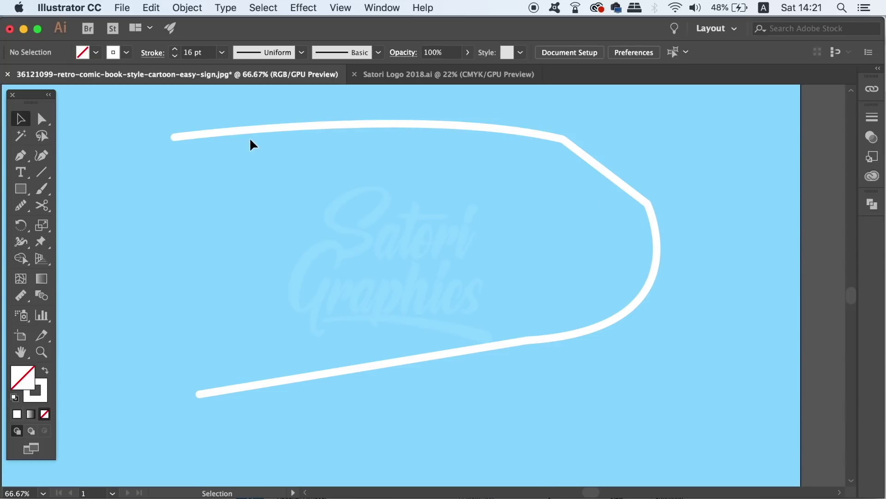
- Use the Smooth tool on the path's upper-right bend and its lower curve
click(250, 140)
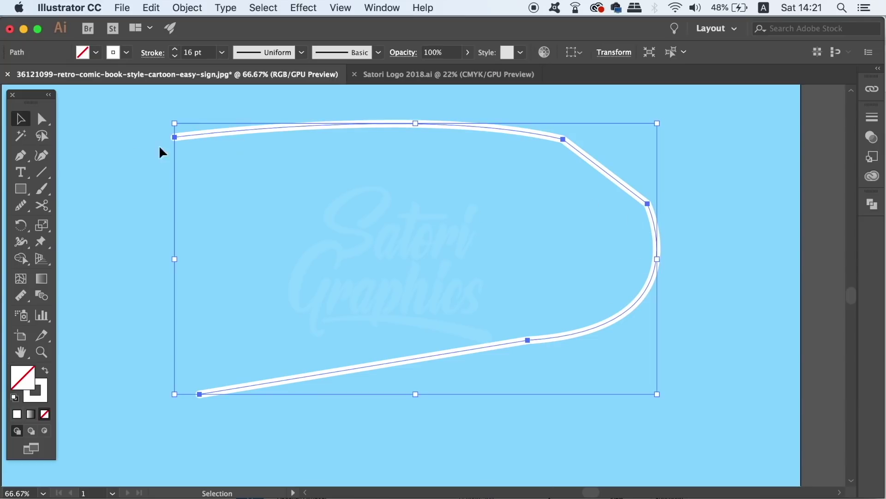
click(32, 206)
mouse_move(530, 144)
mouse_down()
mouse_move(520, 131)
mouse_move(600, 152)
mouse_move(651, 212)
mouse_up()
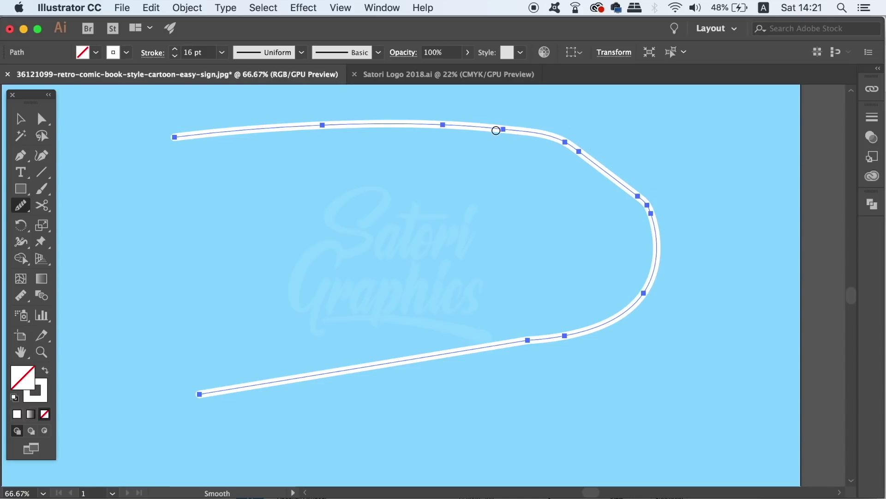
mouse_move(496, 130)
mouse_down()
mouse_move(582, 147)
mouse_move(681, 258)
mouse_up()
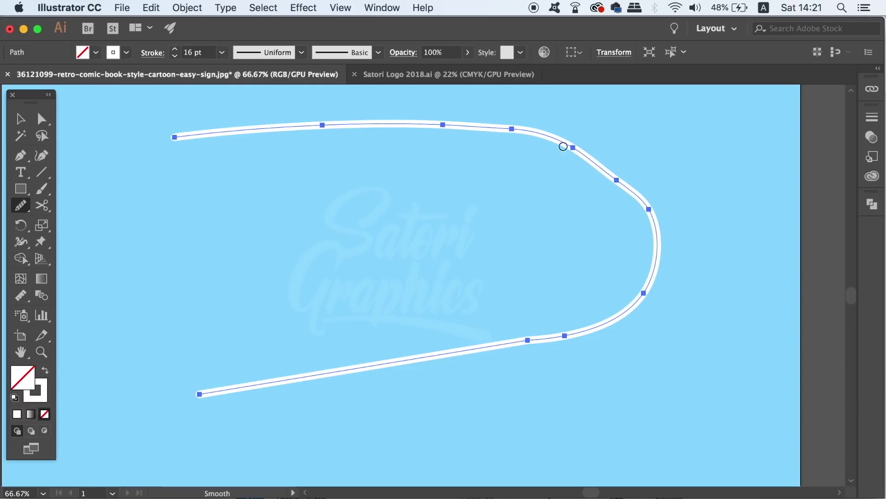
mouse_move(563, 147)
mouse_down()
mouse_move(588, 148)
mouse_move(674, 238)
mouse_up()
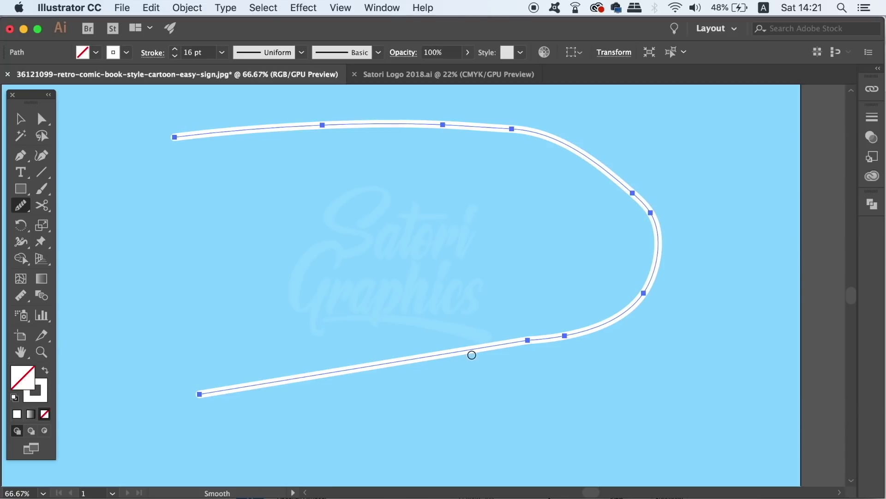
mouse_move(472, 355)
mouse_down()
mouse_move(661, 258)
mouse_move(595, 325)
mouse_move(273, 388)
mouse_move(577, 356)
mouse_move(314, 364)
mouse_up()
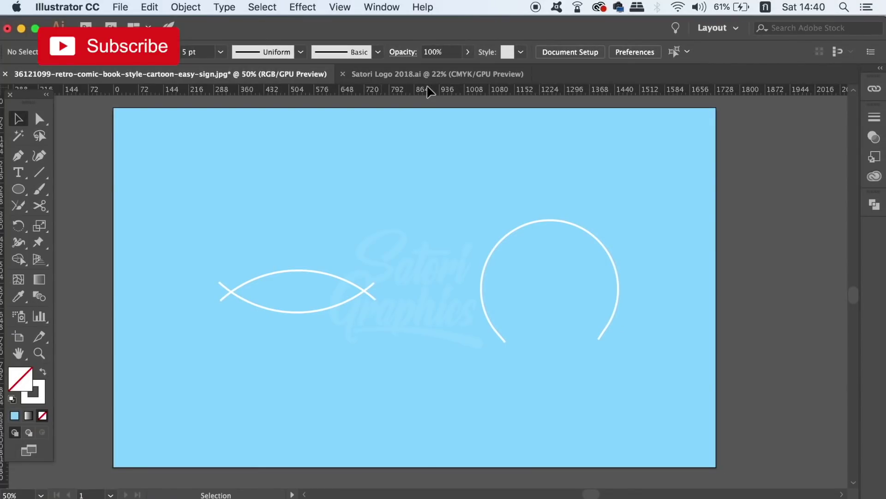
- Zoom in on the artwork and marquee-select both crossing arcs together
click(439, 16)
drag(439, 17, 436, 16)
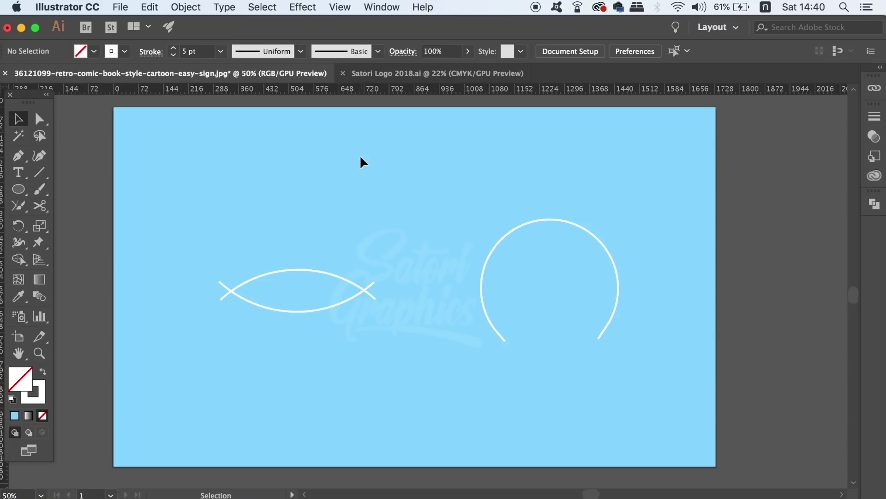
click(276, 272)
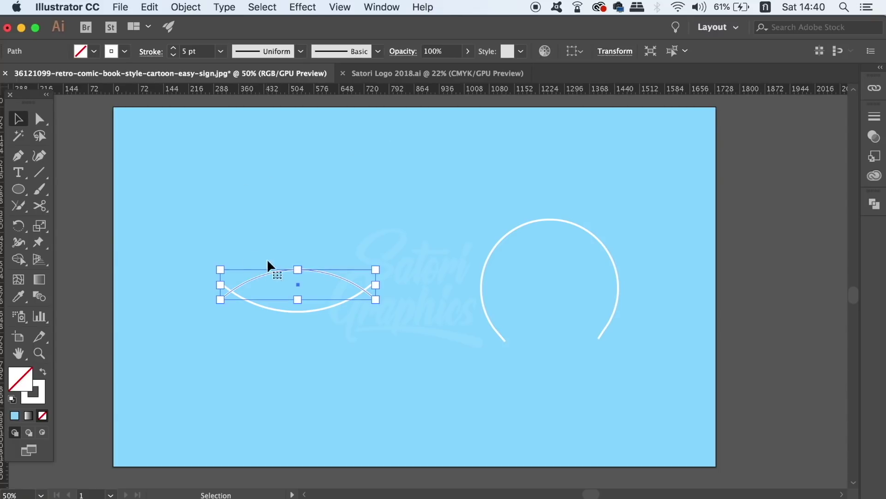
key(super+equal)
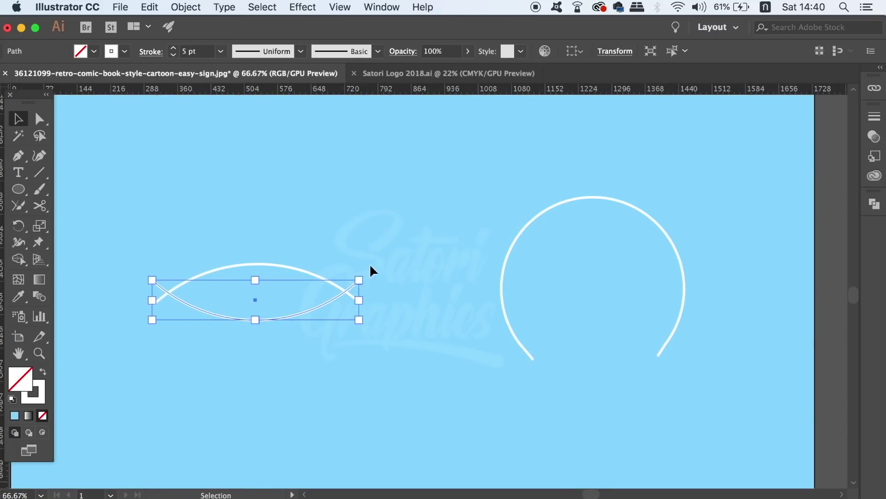
click(207, 197)
drag(322, 364, 364, 328)
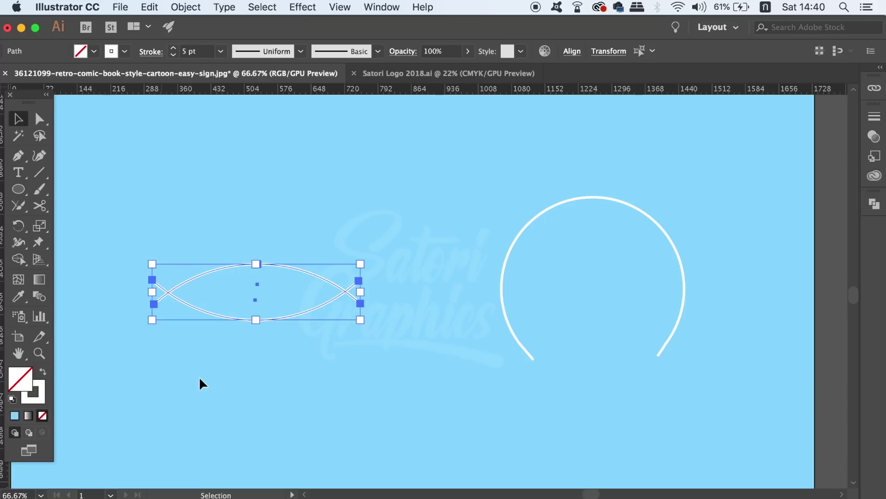
- Lower the Anchor Size in Selection & Anchor Display preferences to just above Default
click(93, 7)
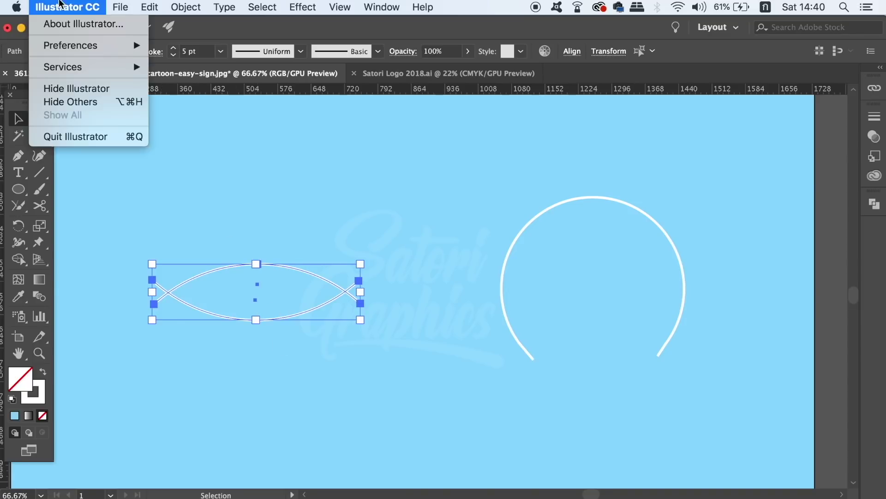
mouse_move(94, 48)
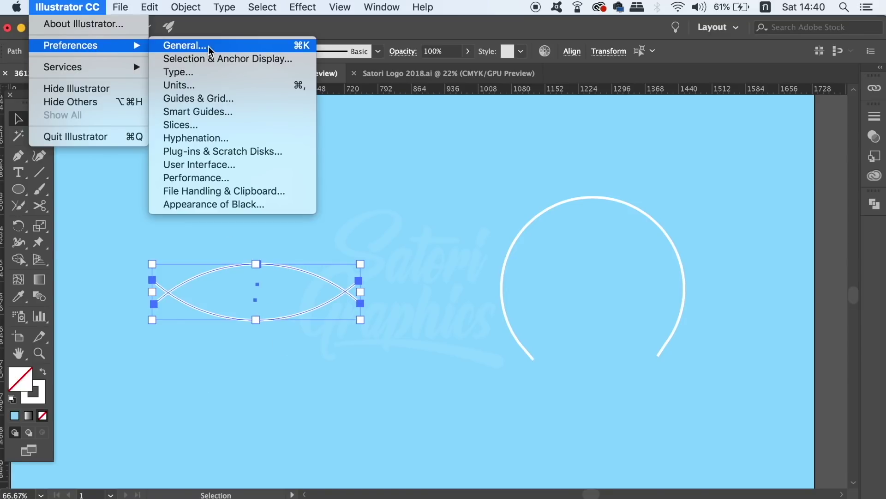
click(286, 59)
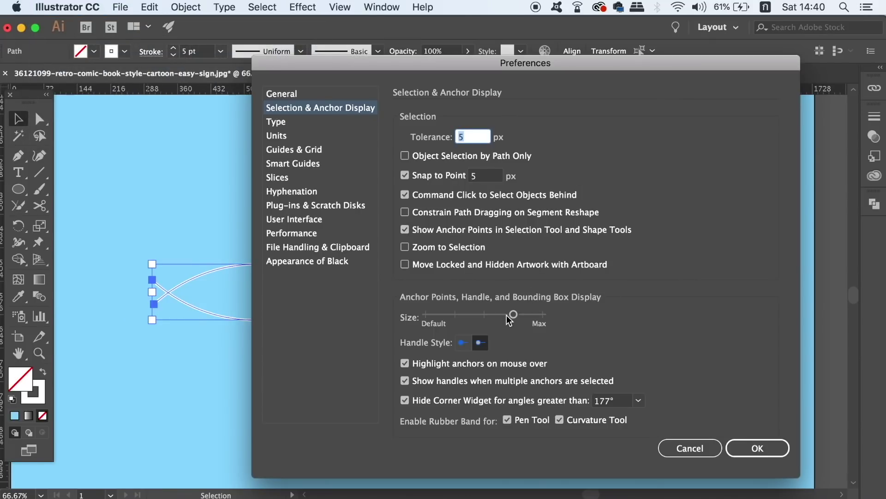
drag(509, 320, 455, 317)
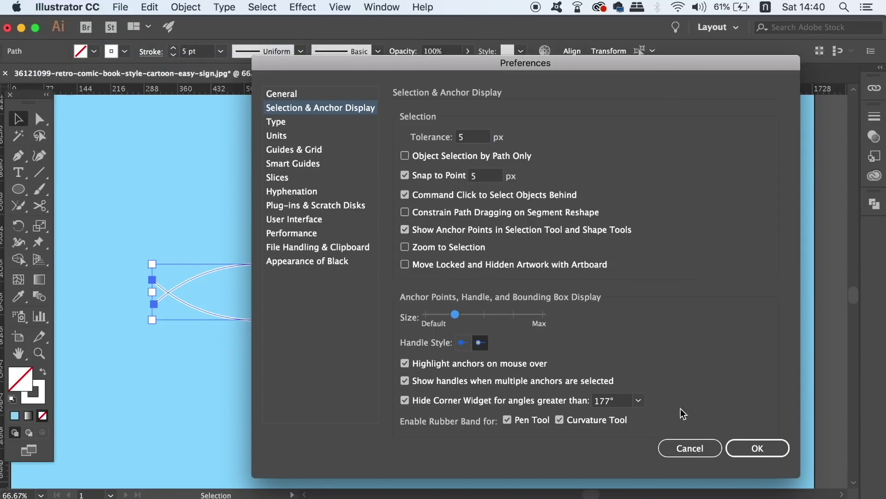
click(751, 448)
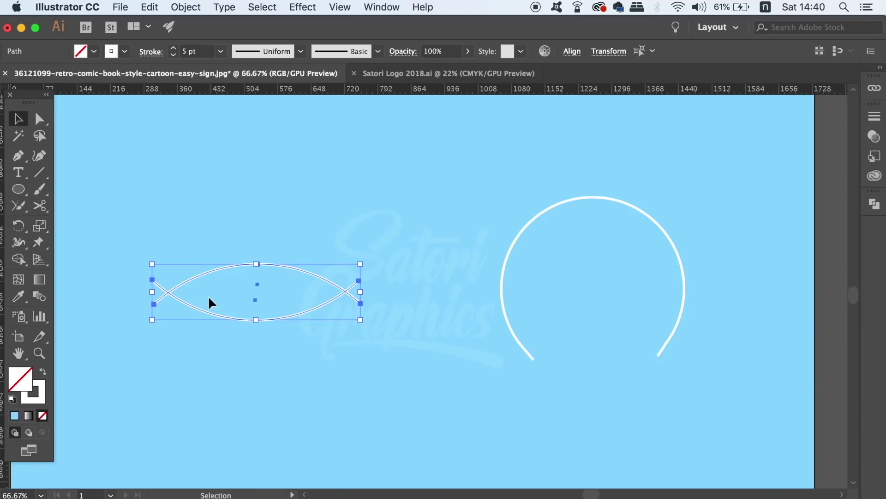
- With the Join Tool, merge the arcs' crossing left and right ends into pointed tips
click(17, 205)
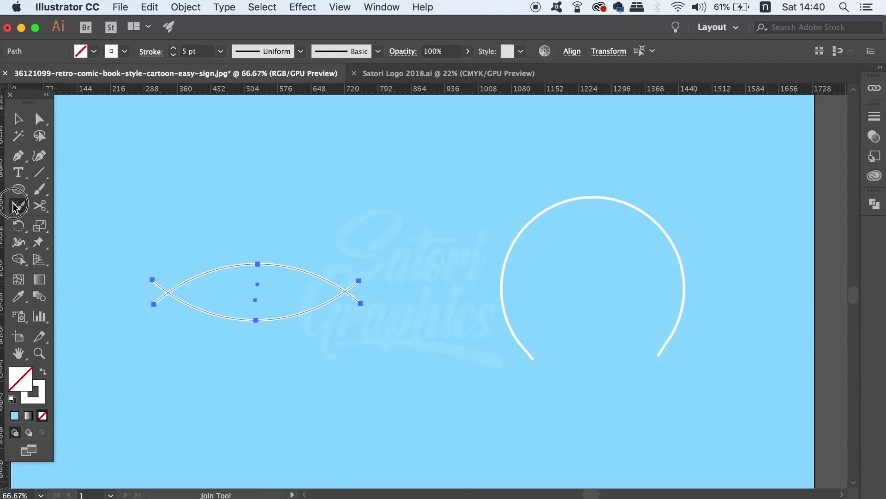
drag(16, 207, 97, 274)
drag(151, 258, 154, 335)
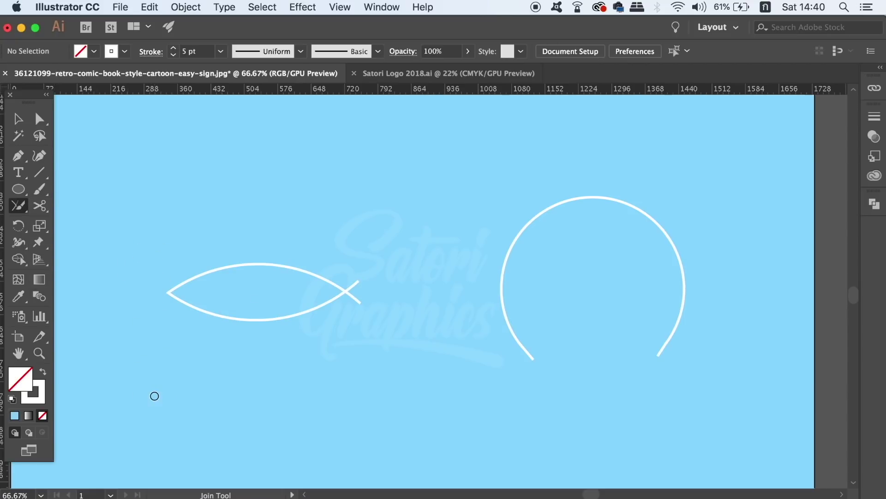
mouse_move(360, 275)
mouse_down()
mouse_move(356, 262)
mouse_move(358, 323)
mouse_up()
- Join the open circle's bottom gap into a teardrop point, then zoom out to the full artboard
key(v)
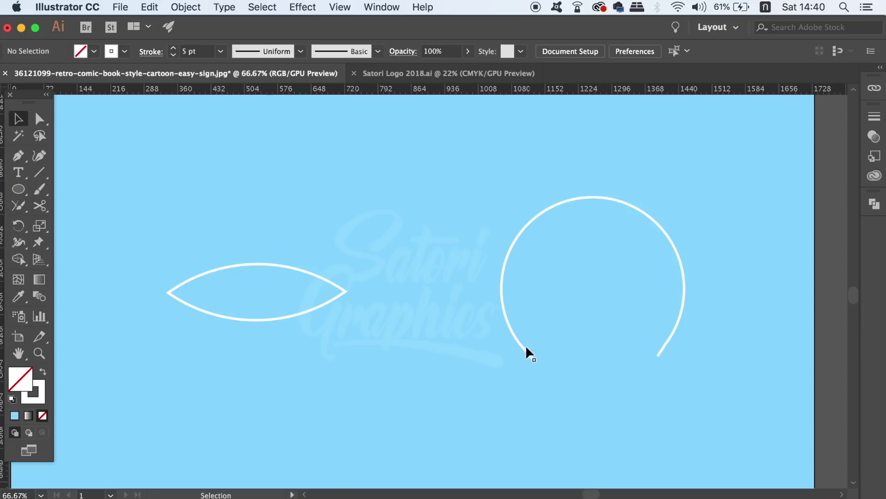
click(526, 353)
click(675, 385)
click(660, 352)
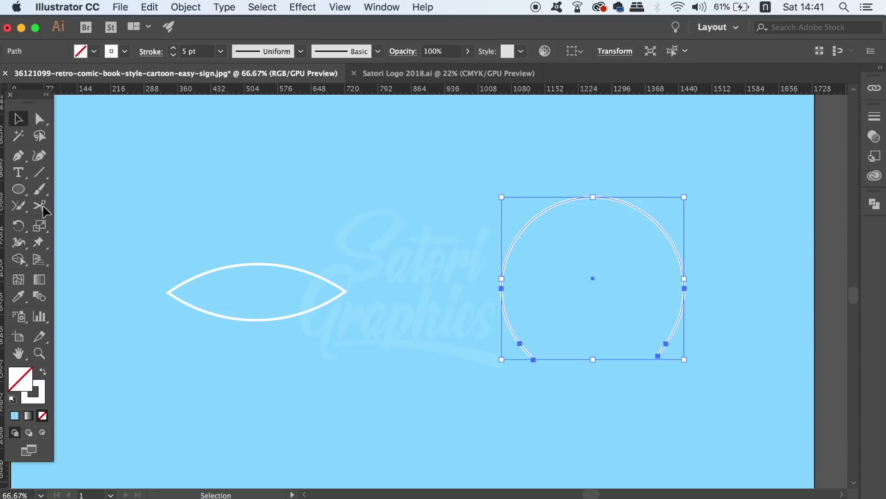
click(18, 205)
drag(527, 360, 664, 358)
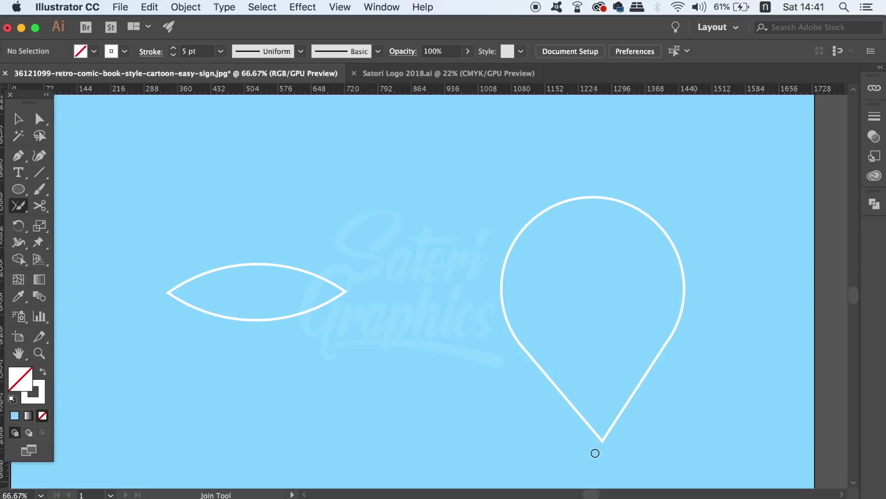
key(super+minus)
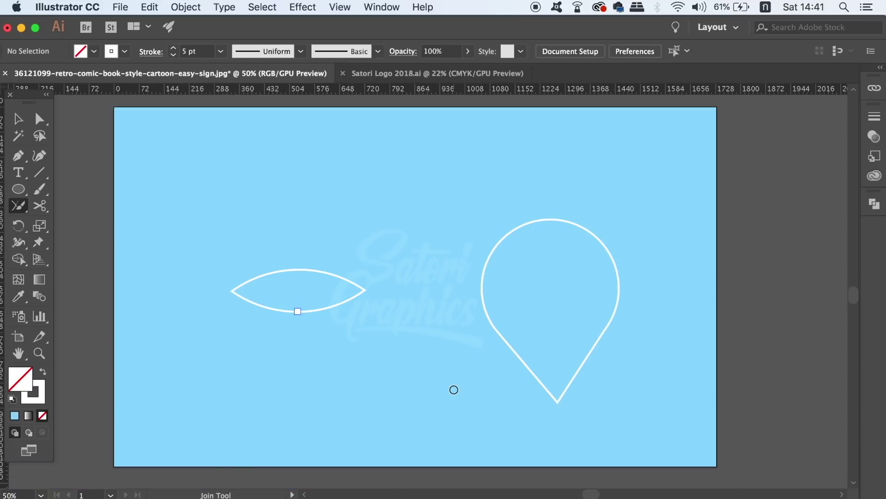